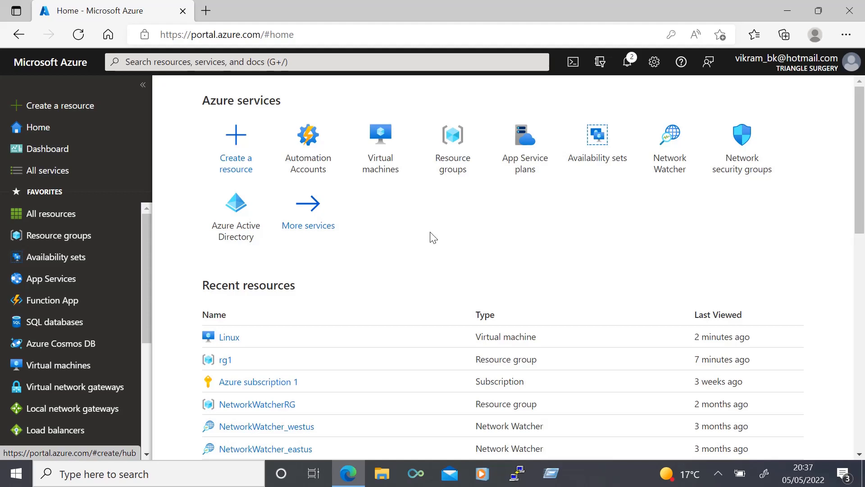
Open Automation Accounts and start creating a new automation account
{"action": "left_click", "coordinate": [219, 66]}
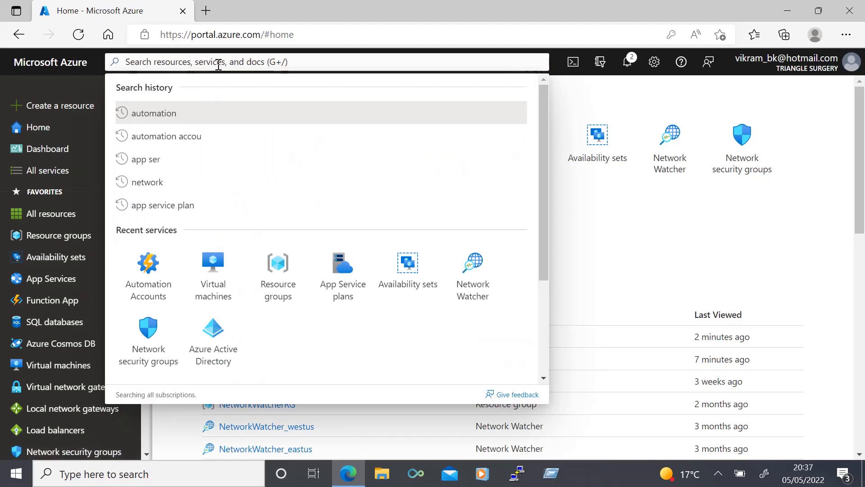
{"action": "type", "text": "automation"}
{"action": "left_click", "coordinate": [172, 177]}
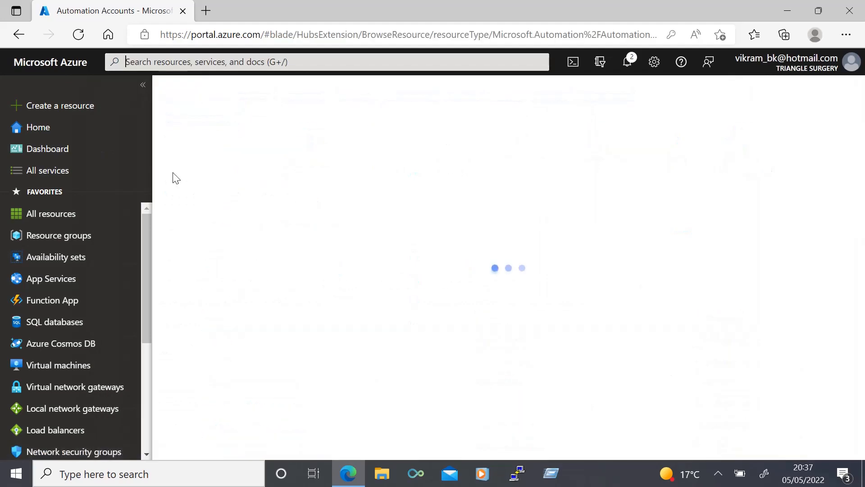
{"action": "left_click", "coordinate": [198, 151]}
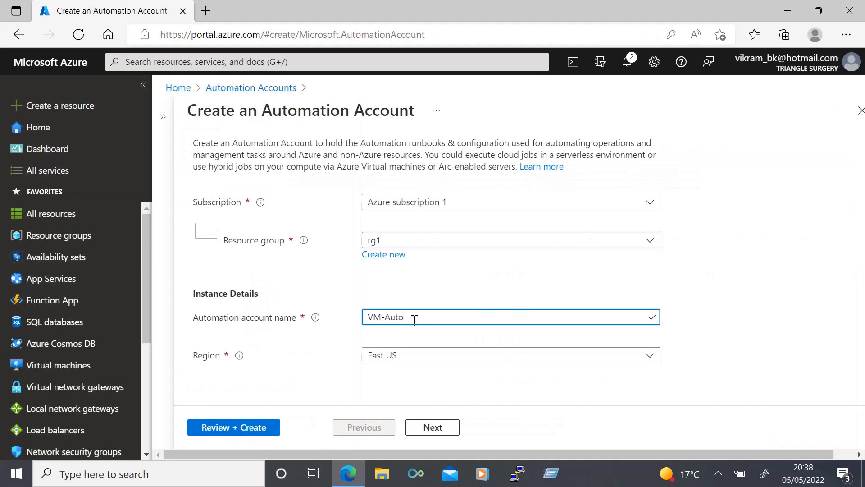
{"action": "left_click", "coordinate": [339, 347]}
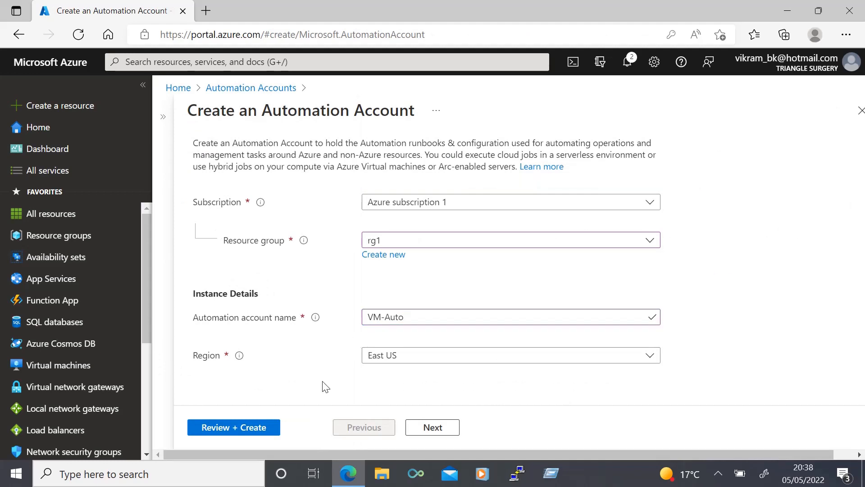
Create the automation account VM-Auto in rg1, East US, with a system-assigned managed identity and public access
{"action": "left_click", "coordinate": [420, 427]}
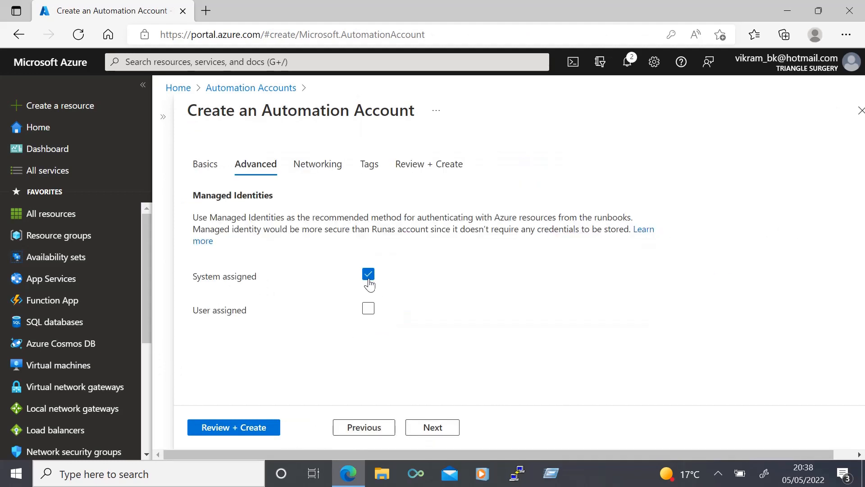
{"action": "left_click", "coordinate": [369, 275]}
{"action": "left_click", "coordinate": [268, 168]}
{"action": "left_click", "coordinate": [424, 426]}
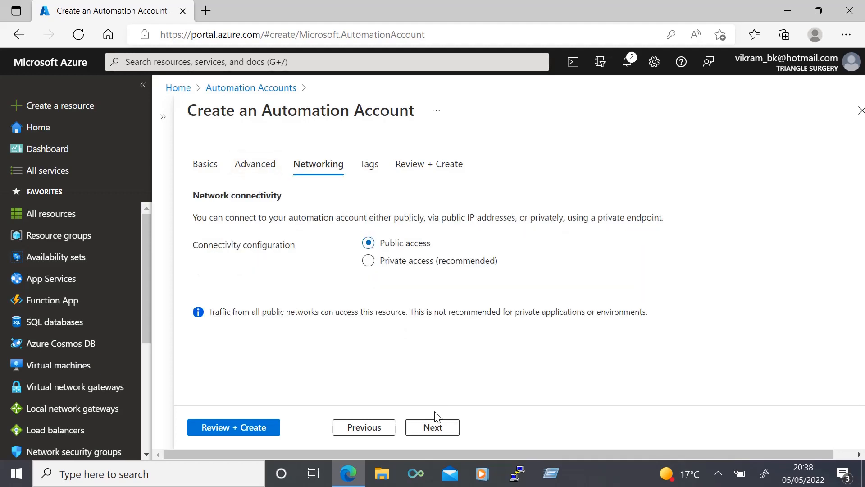
{"action": "left_click", "coordinate": [245, 432]}
{"action": "left_click", "coordinate": [214, 427]}
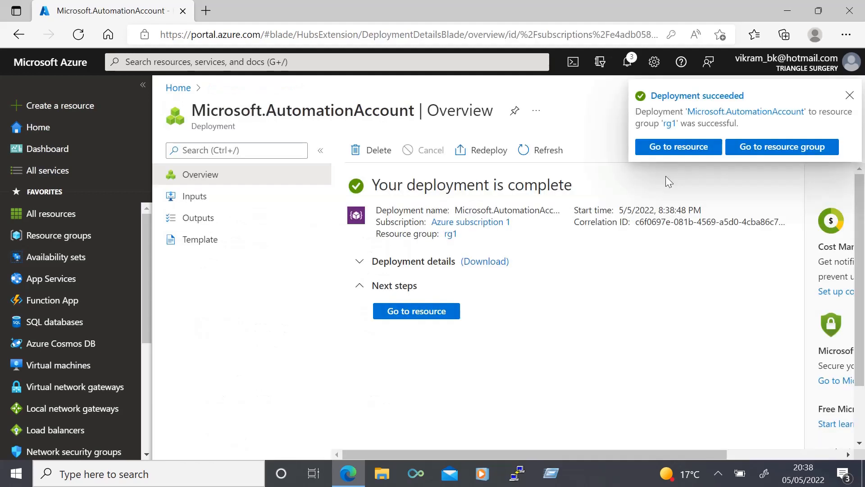
Go to the VM-Auto account and create an Azure Run As Account for it
{"action": "left_click", "coordinate": [435, 310]}
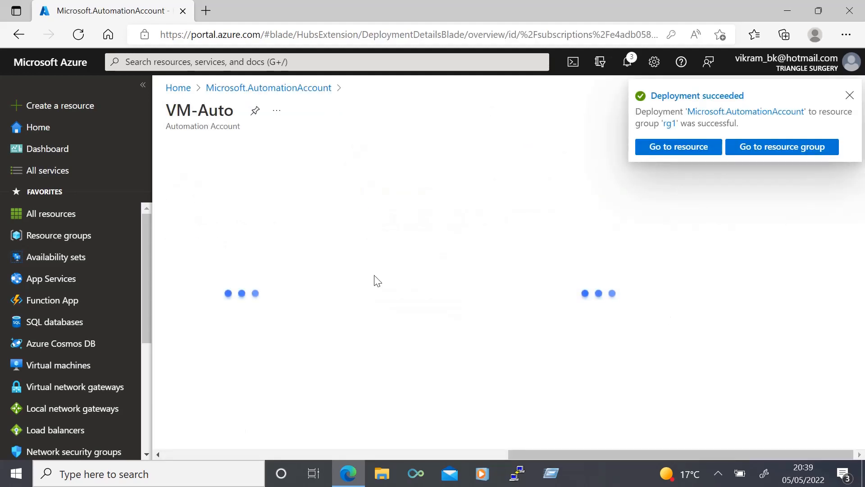
{"action": "scroll", "coordinate": [246, 288], "scroll_direction": "down", "scroll_amount": 2}
{"action": "scroll", "coordinate": [246, 290], "scroll_direction": "down", "scroll_amount": 1}
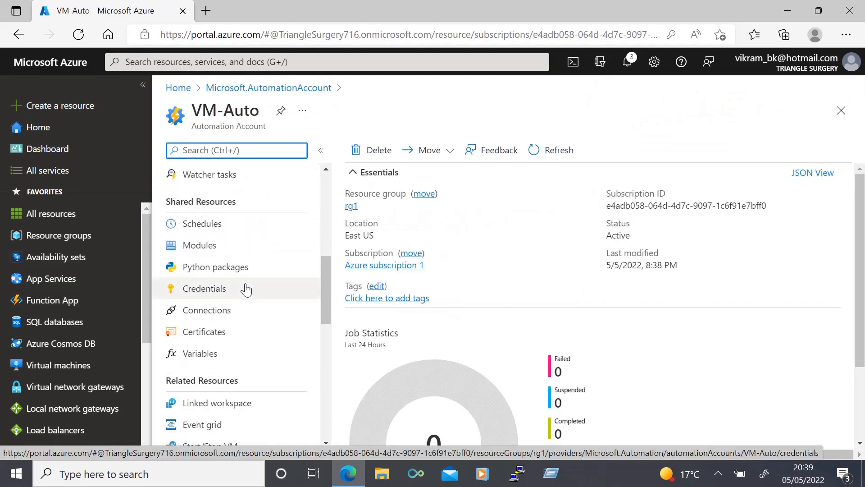
{"action": "scroll", "coordinate": [229, 394], "scroll_direction": "down", "scroll_amount": 4}
{"action": "left_click", "coordinate": [229, 390]}
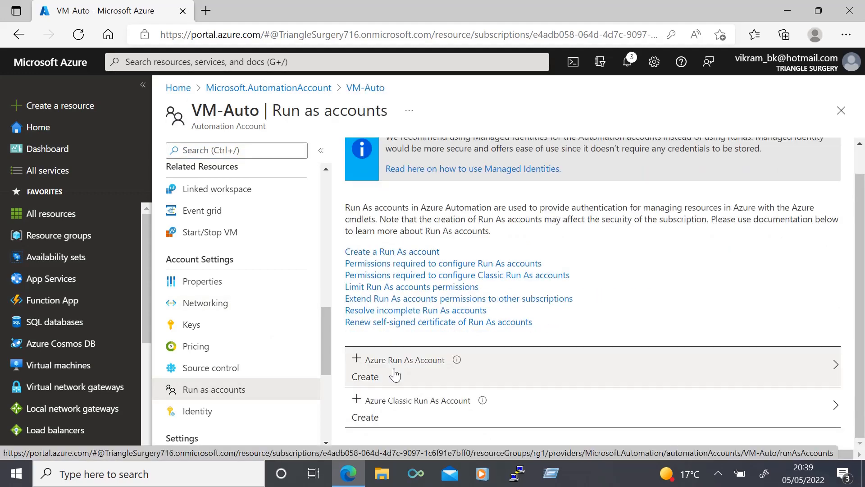
{"action": "left_click", "coordinate": [394, 374]}
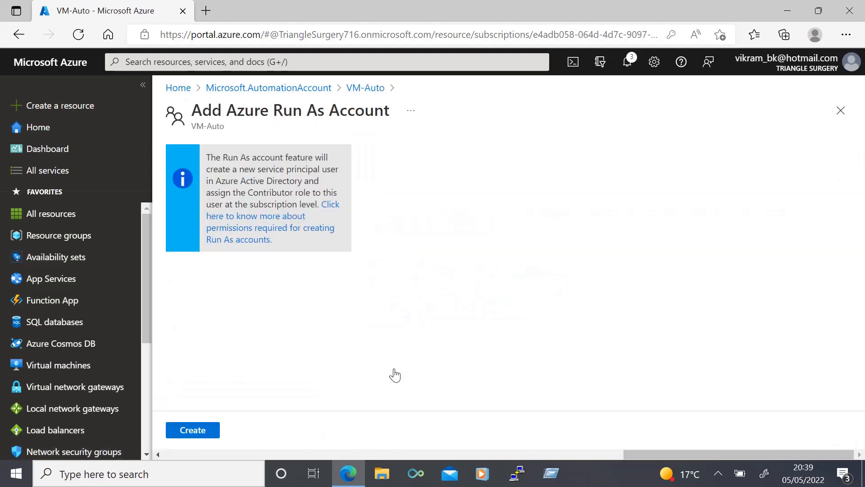
{"action": "left_click", "coordinate": [199, 430]}
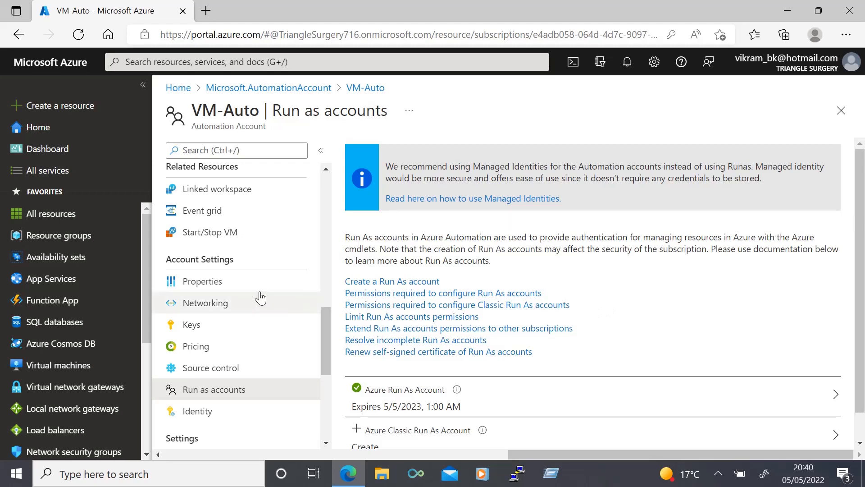
Create a PowerShell runbook named stop-vm with runtime version 5.1
{"action": "scroll", "coordinate": [255, 297], "scroll_direction": "up", "scroll_amount": 1}
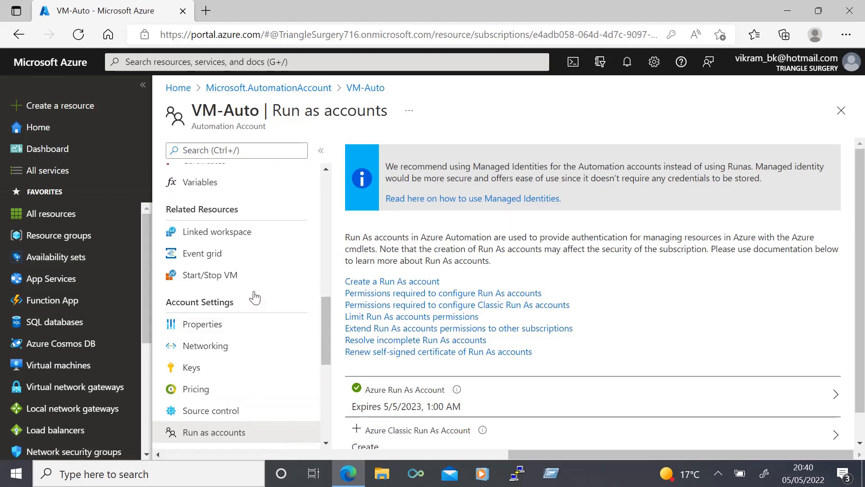
{"action": "scroll", "coordinate": [255, 297], "scroll_direction": "up", "scroll_amount": 6}
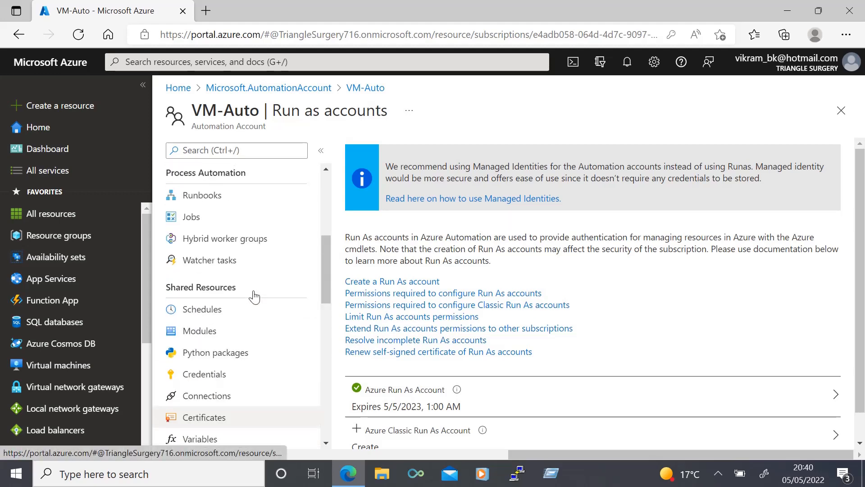
{"action": "scroll", "coordinate": [255, 297], "scroll_direction": "up", "scroll_amount": 1}
{"action": "left_click", "coordinate": [213, 239]}
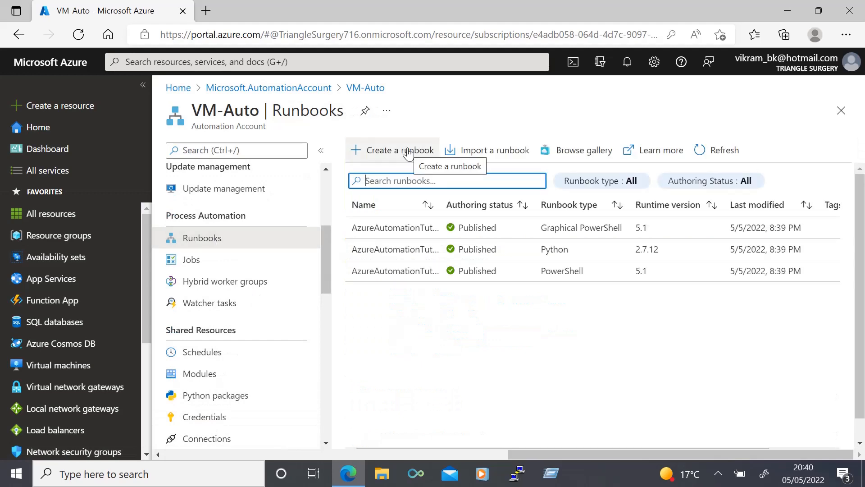
{"action": "left_click", "coordinate": [408, 151]}
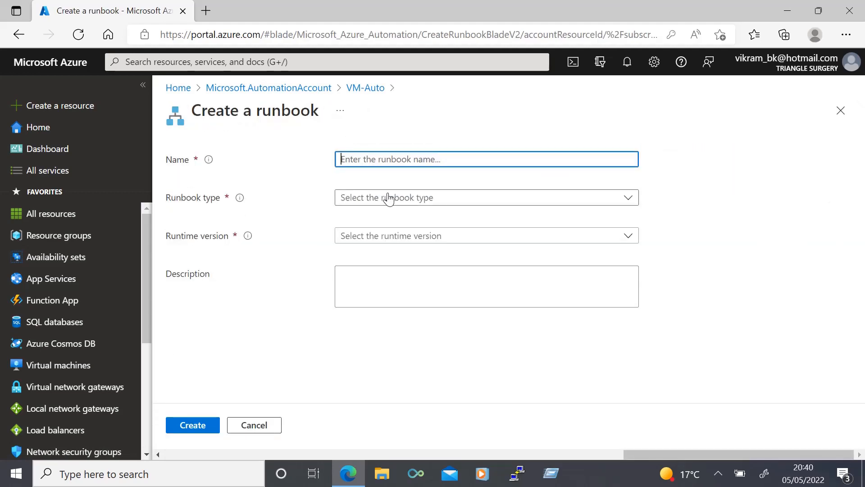
{"action": "type", "text": "stop-vm"}
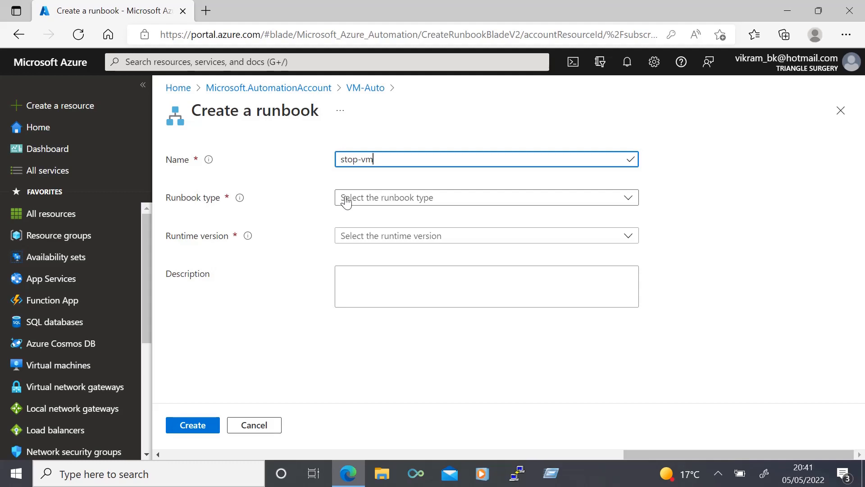
{"action": "left_click", "coordinate": [370, 205]}
{"action": "left_click", "coordinate": [372, 221]}
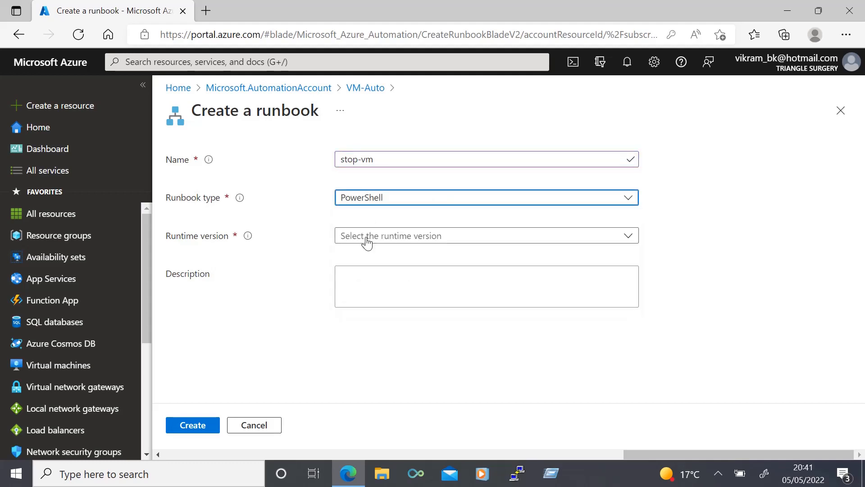
{"action": "left_click", "coordinate": [367, 239]}
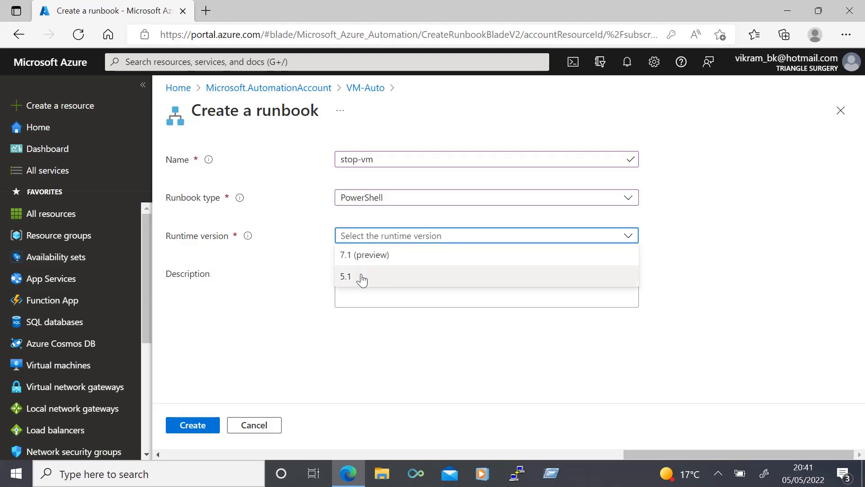
{"action": "left_click", "coordinate": [359, 276]}
{"action": "left_click", "coordinate": [194, 423]}
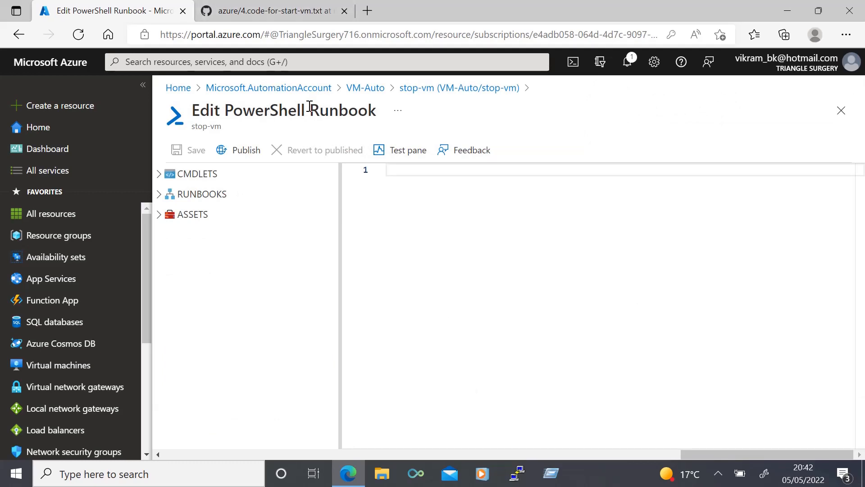
Copy the VM start script from the GitHub tab and paste it into the runbook editor
{"action": "left_click", "coordinate": [261, 11]}
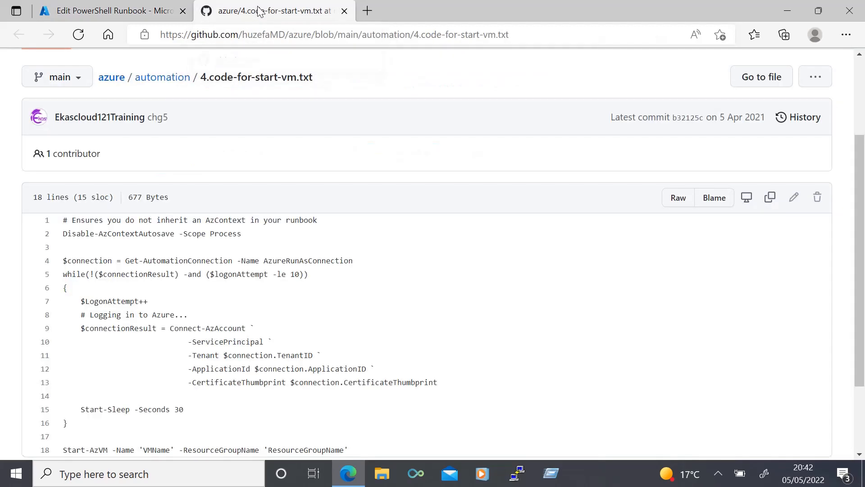
{"action": "scroll", "coordinate": [231, 388], "scroll_direction": "down", "scroll_amount": 1}
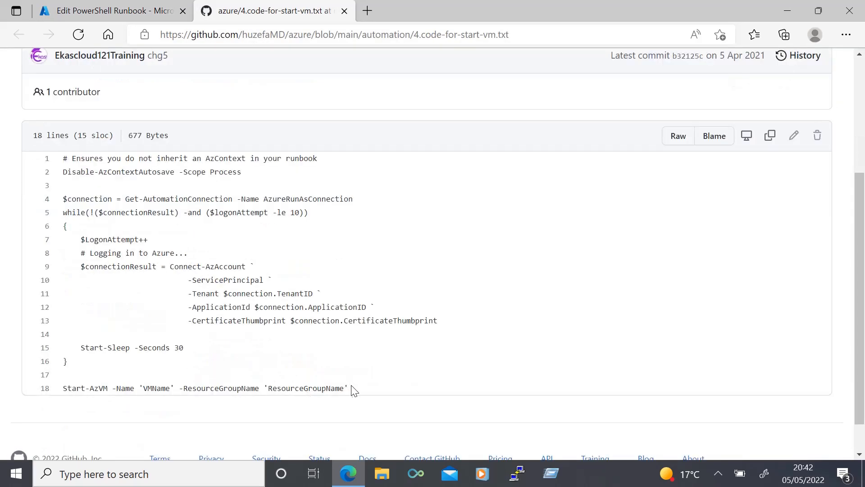
{"action": "left_click_drag", "start_coordinate": [353, 390], "coordinate": [63, 159]}
{"action": "key", "text": "ctrl+c"}
{"action": "key", "text": "alt+Tab"}
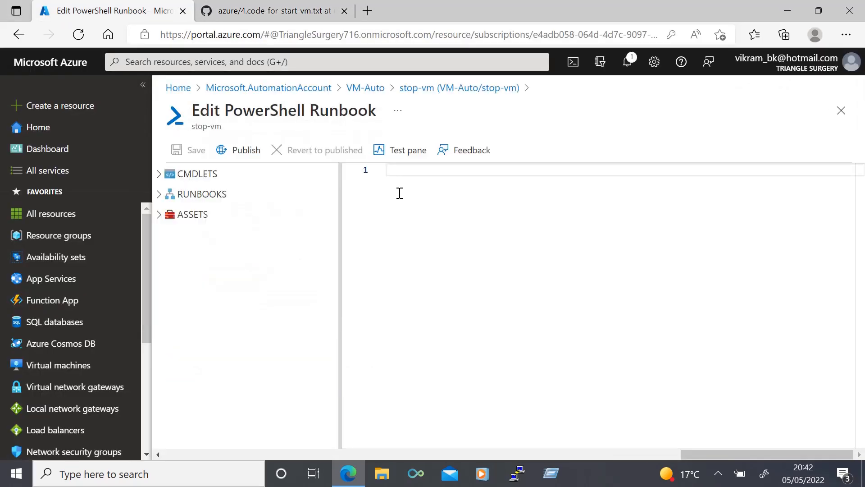
{"action": "key", "text": "ctrl+v"}
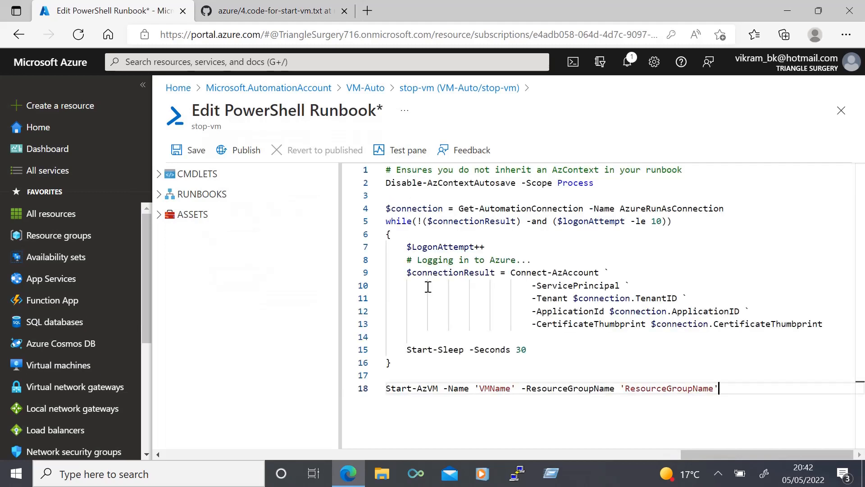
Change the last line to Stop-AzVM -Name 'Linux' -ResourceGroupName 'rg1' -Force
{"action": "left_click", "coordinate": [387, 388]}
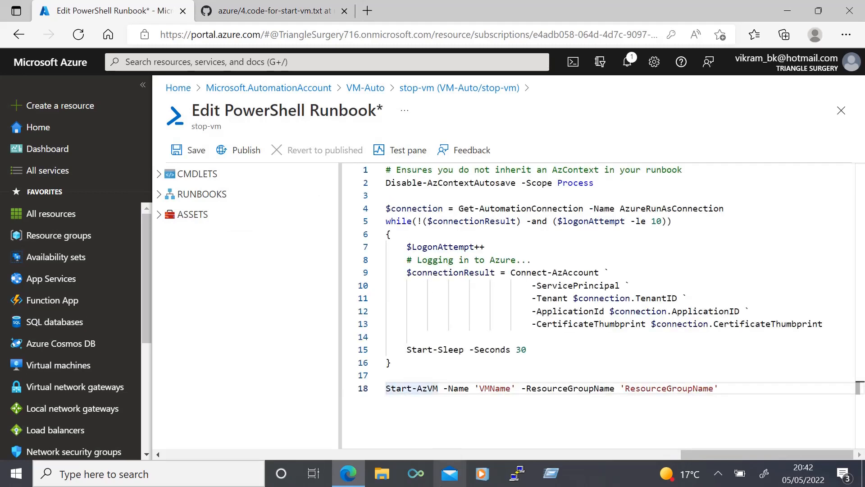
{"action": "key", "text": "Right"}
{"action": "key", "text": "BackSpace"}
{"action": "key", "text": "BackSpace"}
{"action": "key", "text": "BackSpace"}
{"action": "key", "text": "BackSpace"}
{"action": "type", "text": "top"}
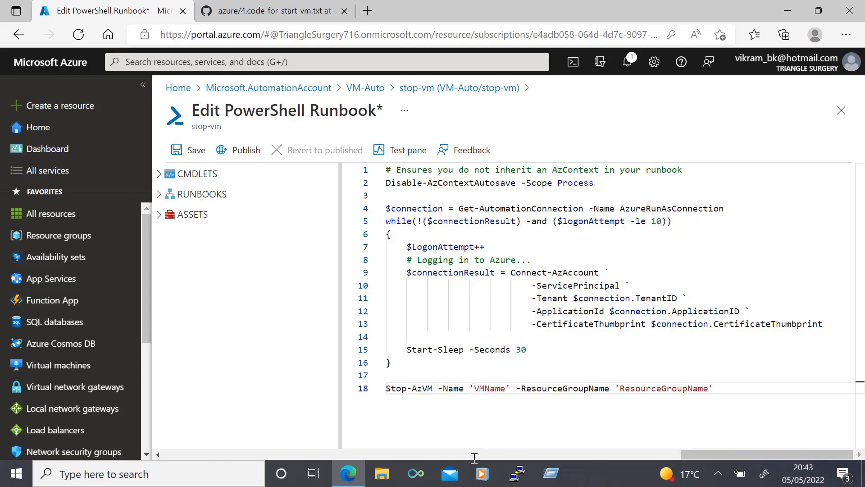
{"action": "left_click", "coordinate": [474, 388]}
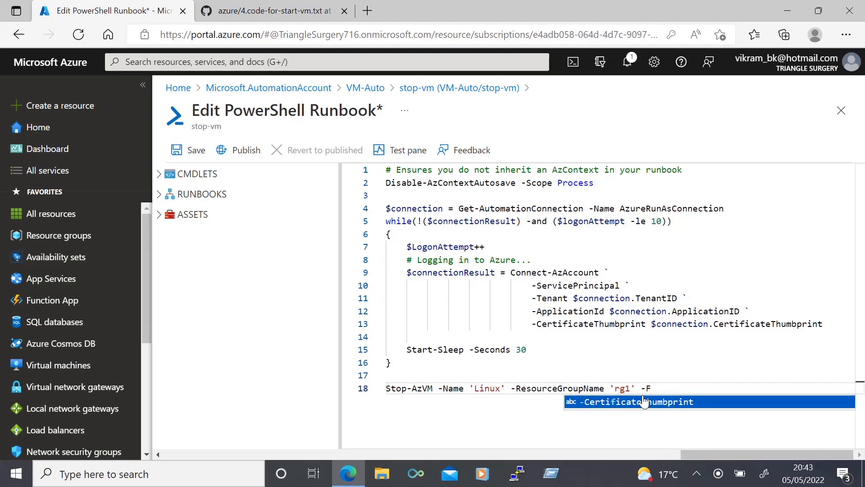
{"action": "type", "text": "orce"}
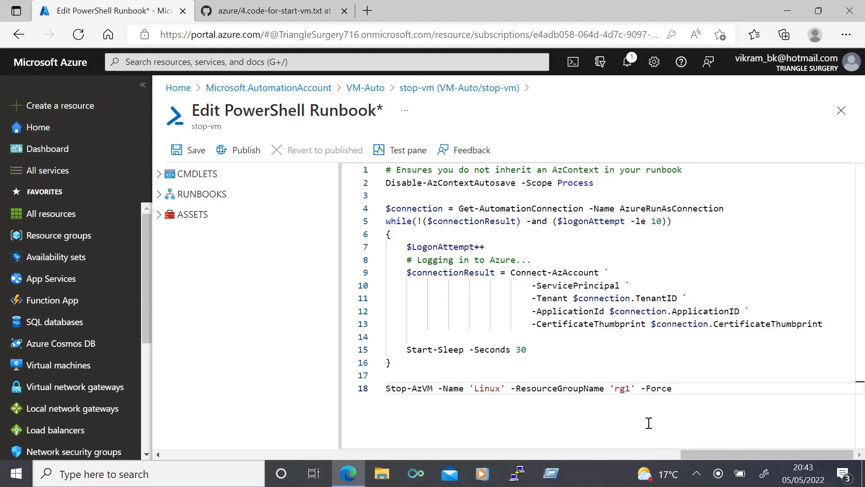
Run a test of the runbook and check the Linux VM's status in the Virtual machines tab
{"action": "left_click", "coordinate": [422, 150]}
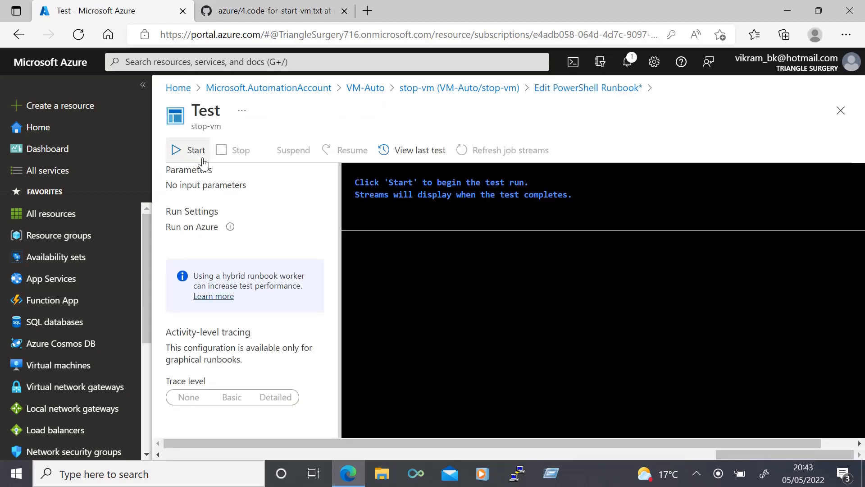
{"action": "left_click", "coordinate": [189, 154]}
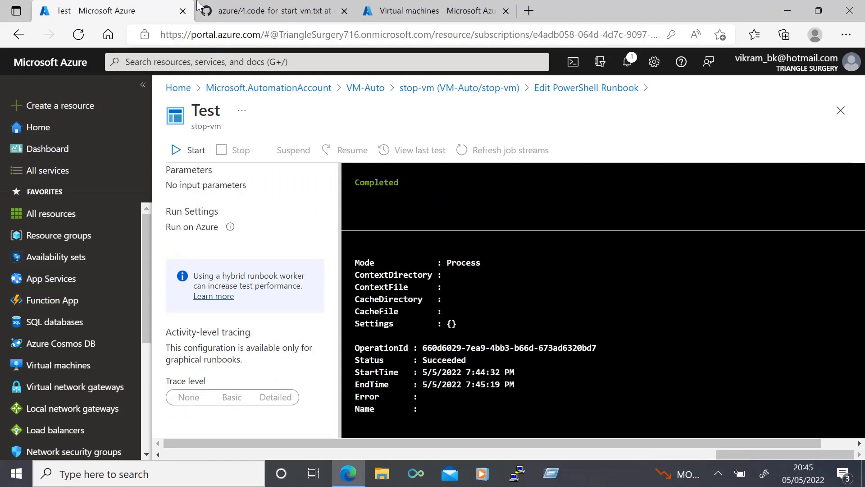
{"action": "left_click", "coordinate": [426, 12]}
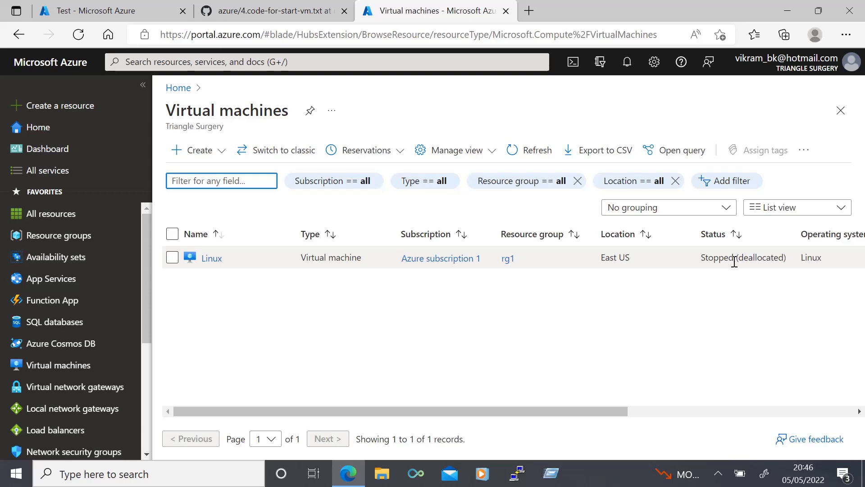
{"action": "left_click", "coordinate": [118, 10]}
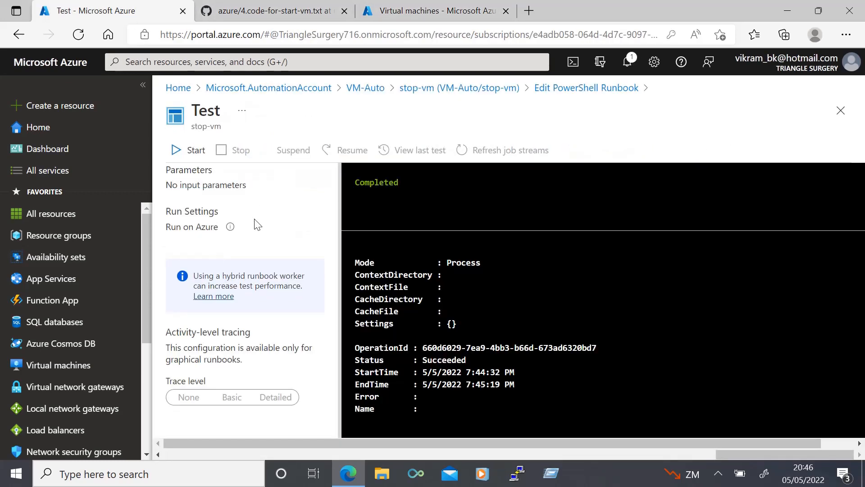
Close the test pane and publish the stop-vm runbook
{"action": "left_click", "coordinate": [842, 110]}
{"action": "left_click", "coordinate": [232, 149]}
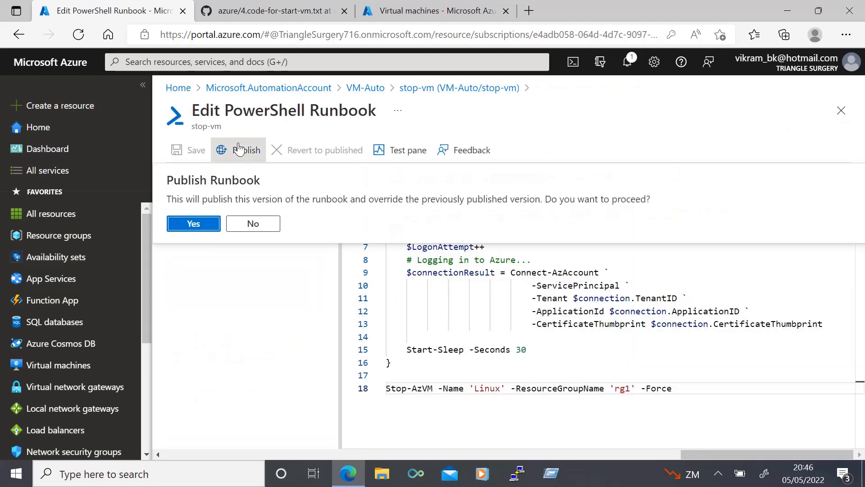
{"action": "left_click", "coordinate": [193, 223]}
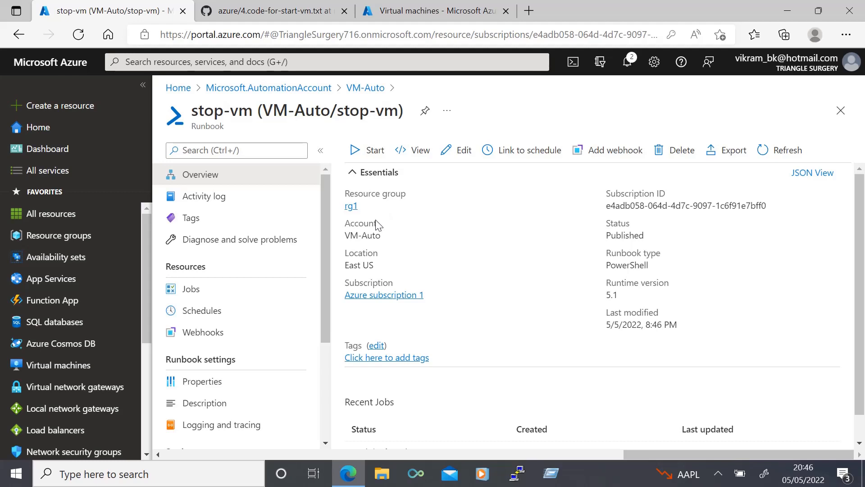
Create a new PowerShell runbook named start-vm with runtime version 5.1
{"action": "left_click", "coordinate": [841, 110]}
{"action": "left_click", "coordinate": [386, 155]}
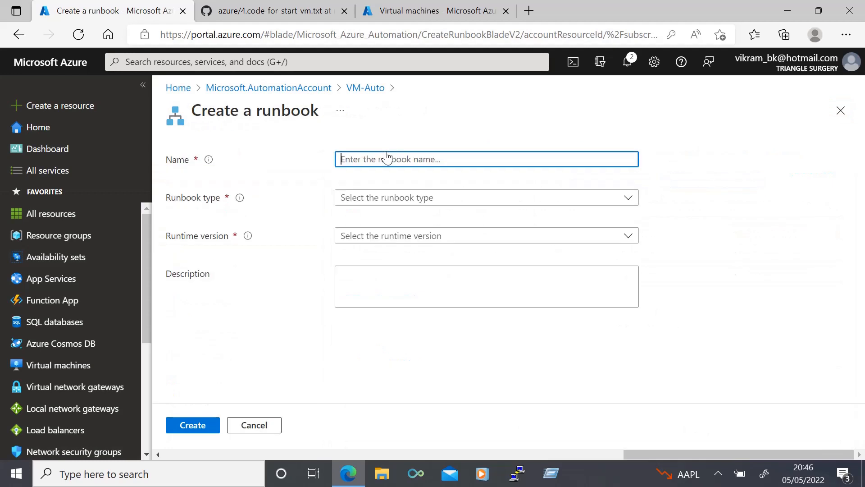
{"action": "type", "text": "start-vm"}
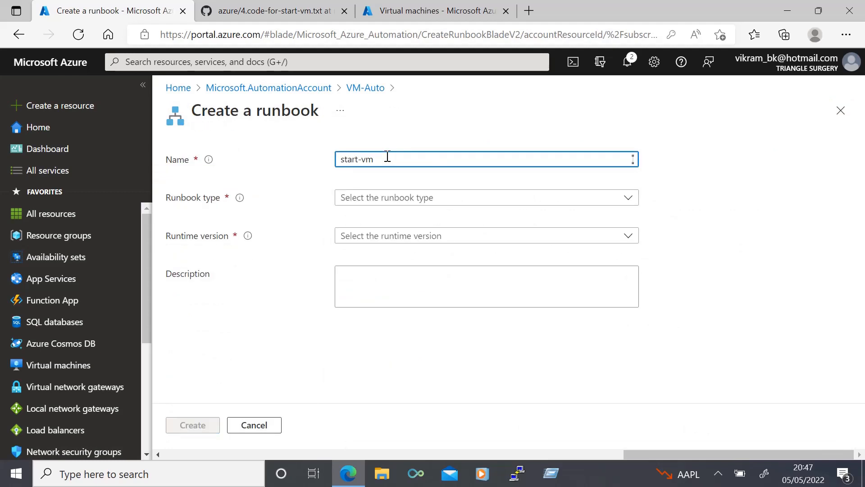
{"action": "left_click", "coordinate": [370, 197]}
{"action": "left_click", "coordinate": [369, 216]}
{"action": "left_click", "coordinate": [367, 242]}
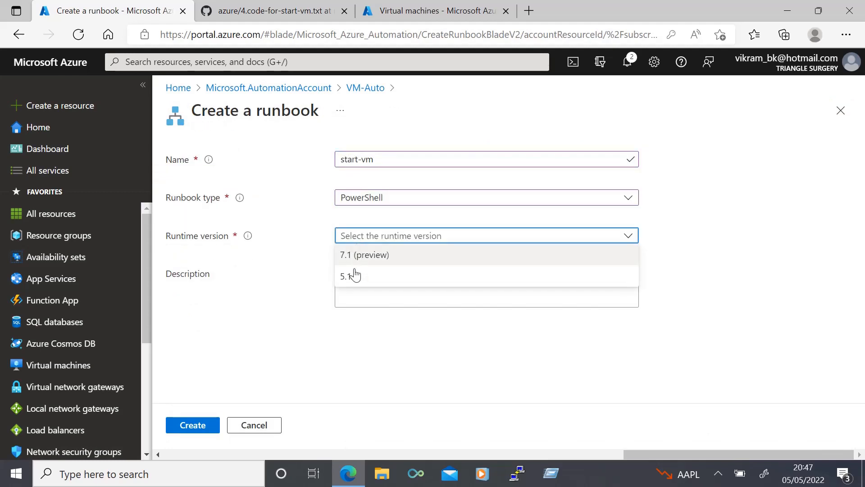
{"action": "left_click", "coordinate": [352, 278]}
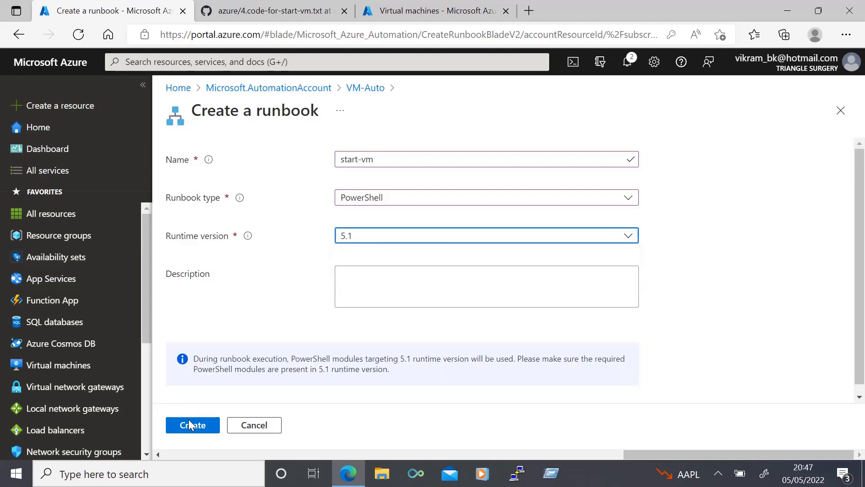
{"action": "left_click", "coordinate": [190, 425]}
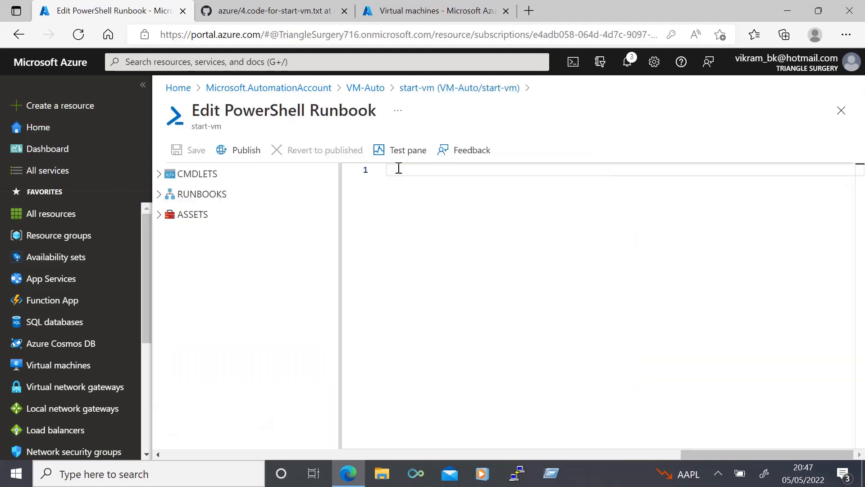
Paste the VM start script into the runbook editor and set its last line to Start-AzVM -Name 'Linux' -ResourceGroupName 'rg1'
{"action": "left_click", "coordinate": [399, 172]}
{"action": "key", "text": "ctrl+v"}
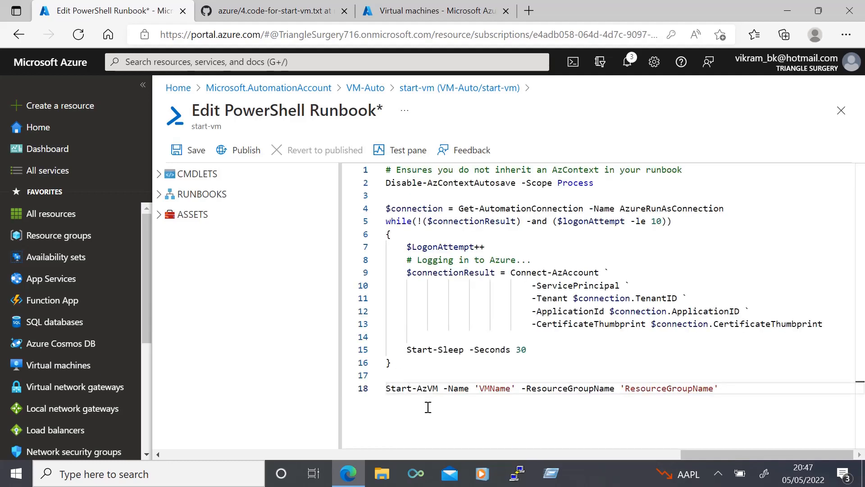
{"action": "left_click", "coordinate": [480, 389]}
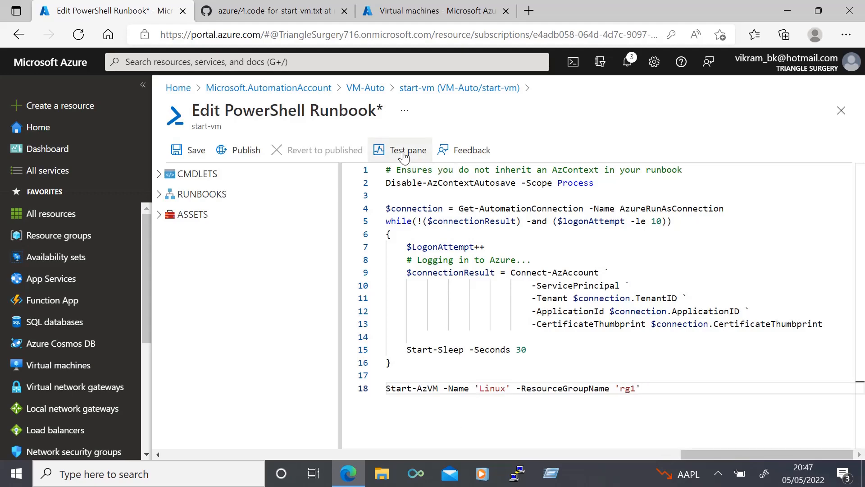
Run a test of the start-vm runbook and refresh the Virtual machines tab to check the Linux VM's status
{"action": "left_click", "coordinate": [404, 153]}
{"action": "left_click", "coordinate": [189, 150]}
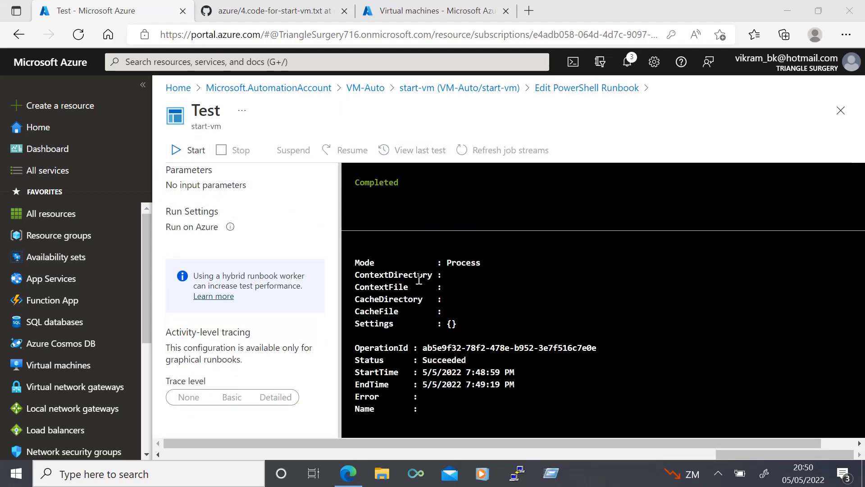
{"action": "left_click", "coordinate": [416, 12]}
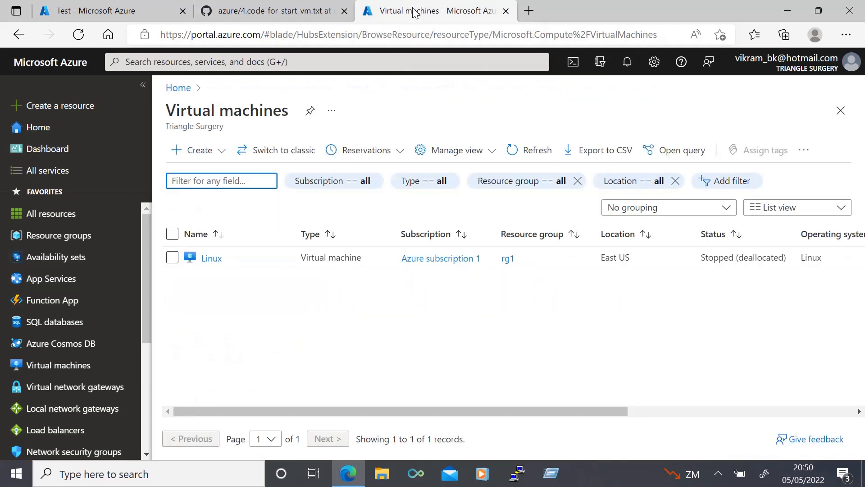
{"action": "left_click", "coordinate": [78, 35]}
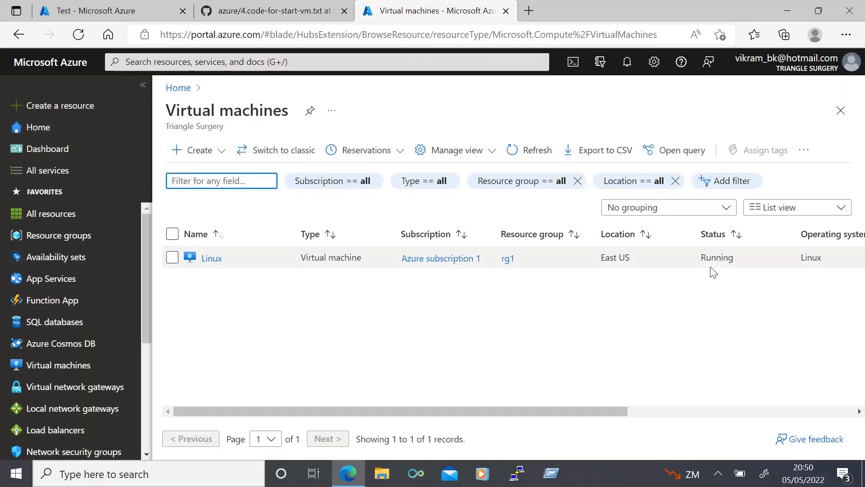
Close the test pane and publish the start-vm runbook
{"action": "key", "text": "ctrl+1"}
{"action": "left_click", "coordinate": [841, 108]}
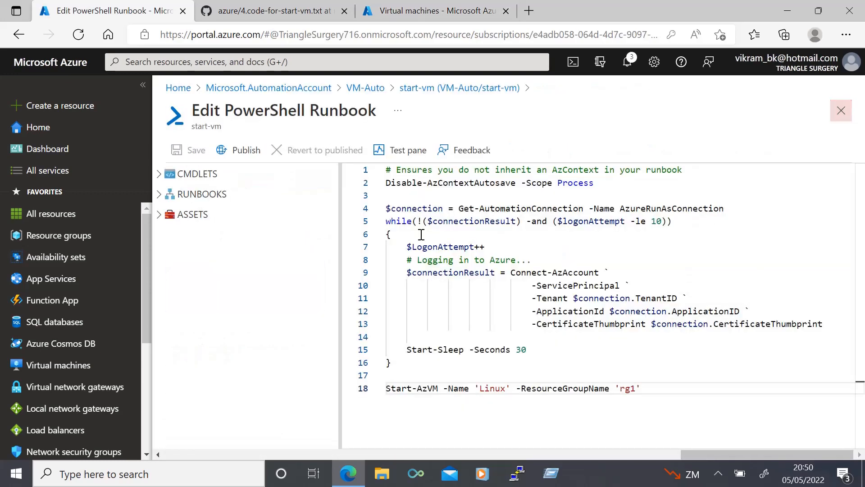
{"action": "left_click", "coordinate": [243, 151]}
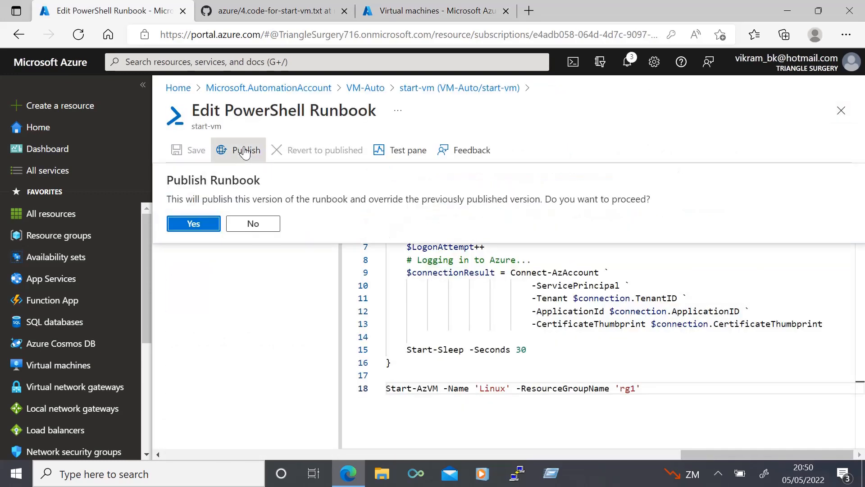
{"action": "left_click", "coordinate": [194, 224]}
{"action": "left_click", "coordinate": [853, 100]}
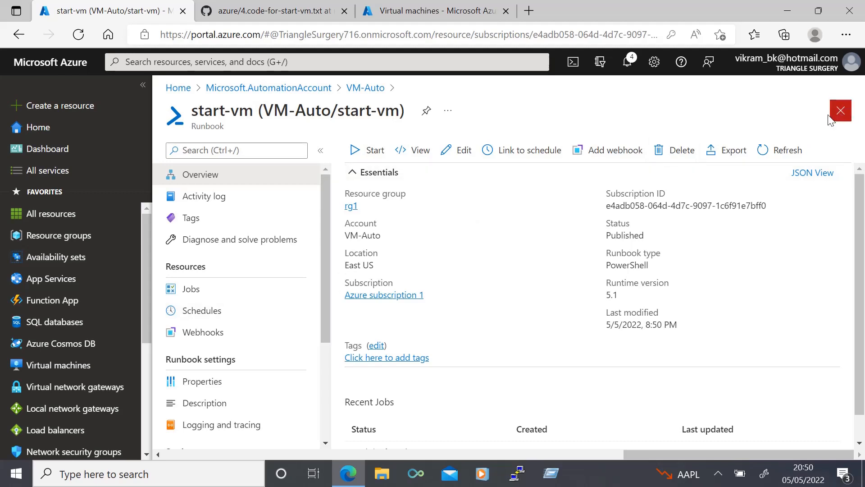
Add a new schedule named stop-vm-daily to the stop-vm runbook, starting 05/05/2022 at 9:00 PM
{"action": "left_click", "coordinate": [844, 112]}
{"action": "left_click", "coordinate": [376, 286]}
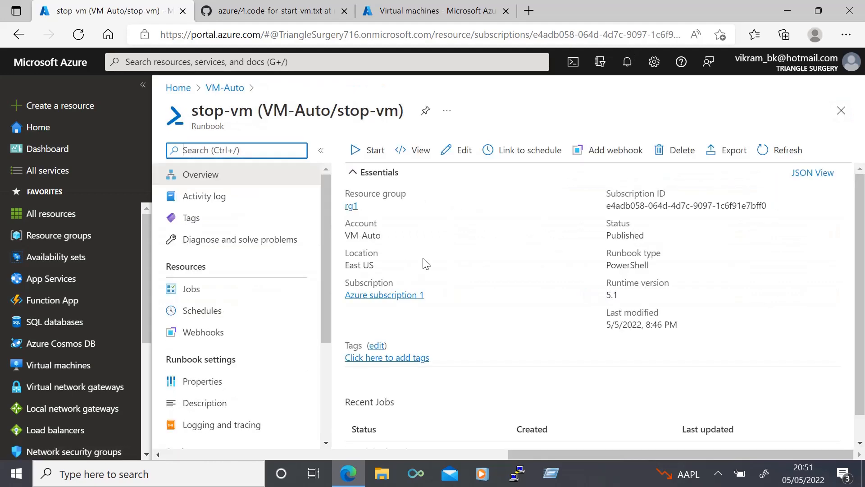
{"action": "left_click", "coordinate": [202, 315]}
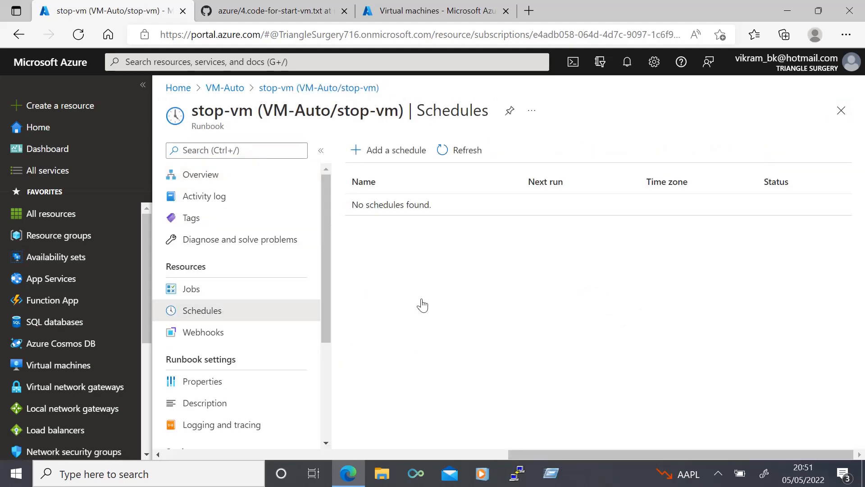
{"action": "left_click", "coordinate": [391, 150]}
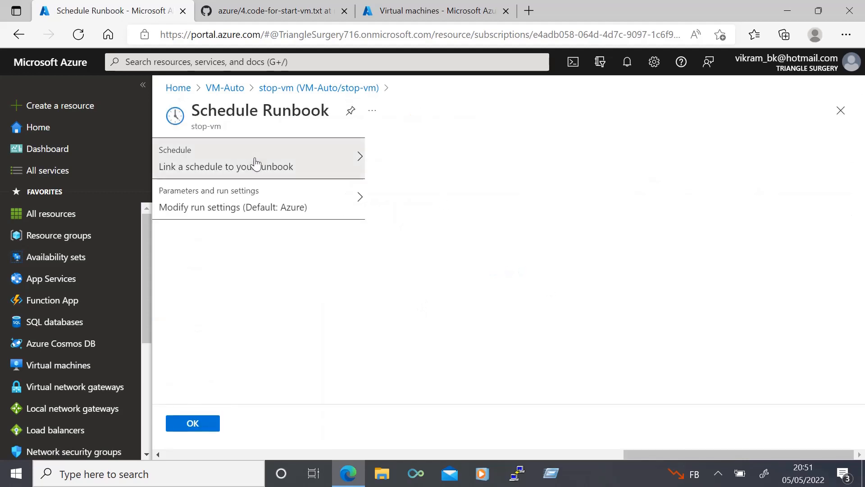
{"action": "left_click", "coordinate": [256, 163]}
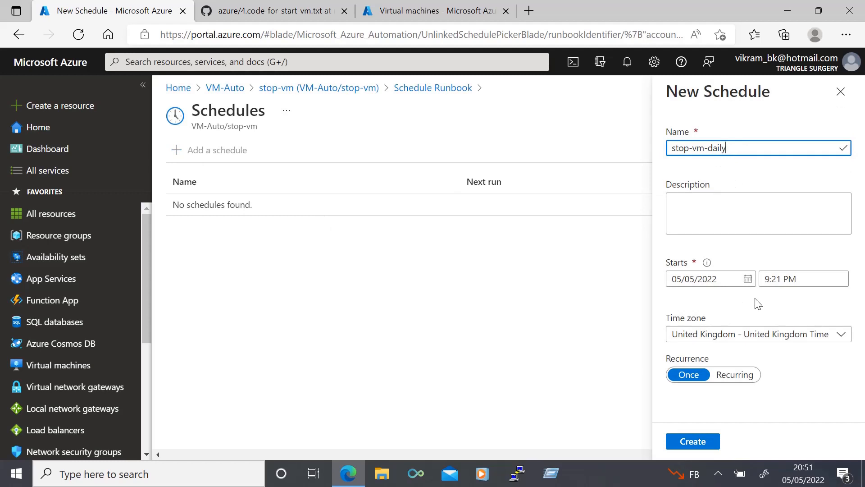
{"action": "left_click", "coordinate": [783, 281]}
{"action": "key", "text": "BackSpace"}
{"action": "key", "text": "BackSpace"}
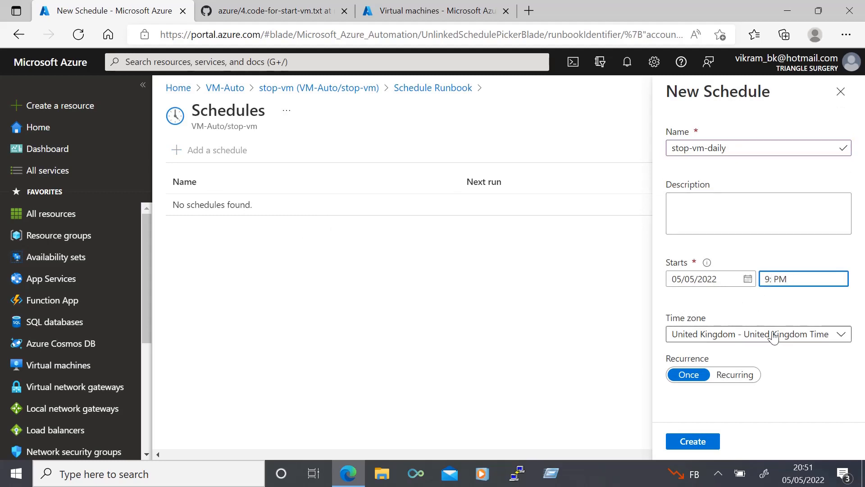
{"action": "type", "text": "00"}
Make the stop-vm-daily schedule recur every 1 Day, create it and link it to the runbook
{"action": "left_click", "coordinate": [735, 374]}
{"action": "scroll", "coordinate": [809, 377], "scroll_direction": "down", "scroll_amount": 2}
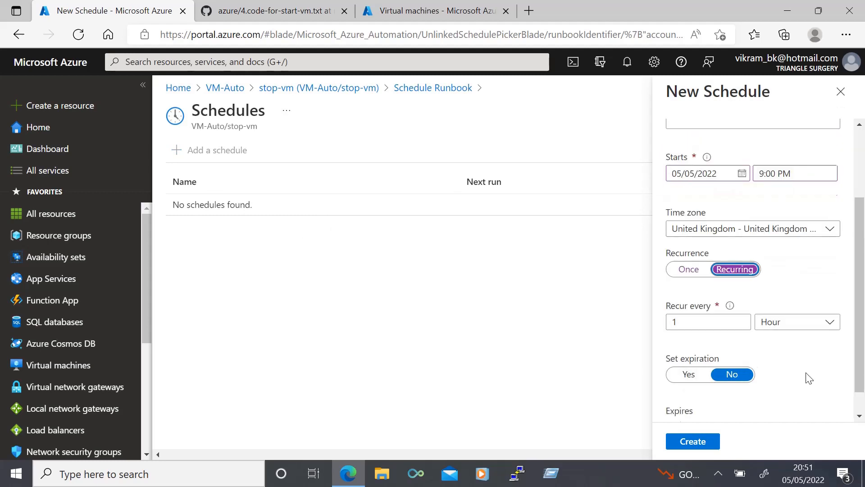
{"action": "scroll", "coordinate": [809, 378], "scroll_direction": "down", "scroll_amount": 1}
{"action": "left_click", "coordinate": [784, 295]}
{"action": "left_click", "coordinate": [786, 334]}
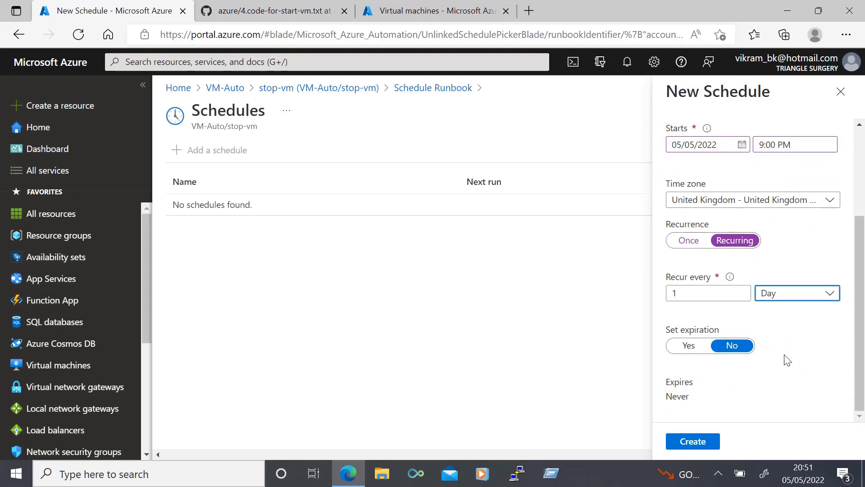
{"action": "left_click", "coordinate": [788, 298]}
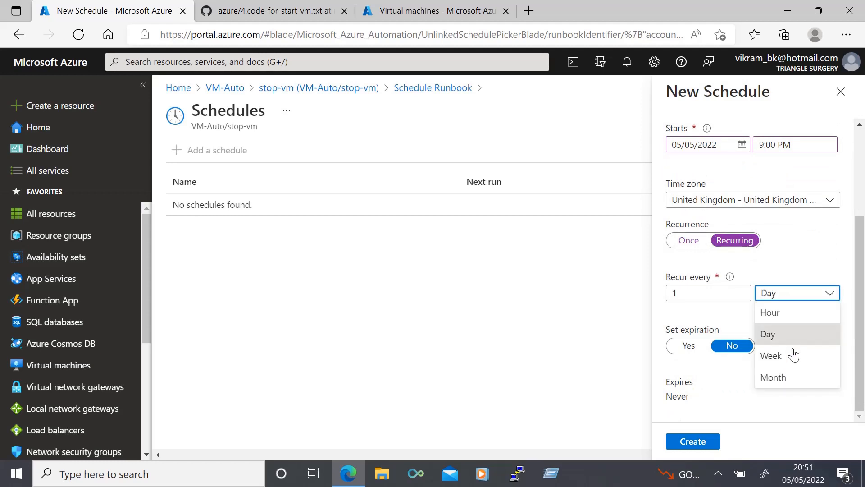
{"action": "left_click", "coordinate": [741, 327]}
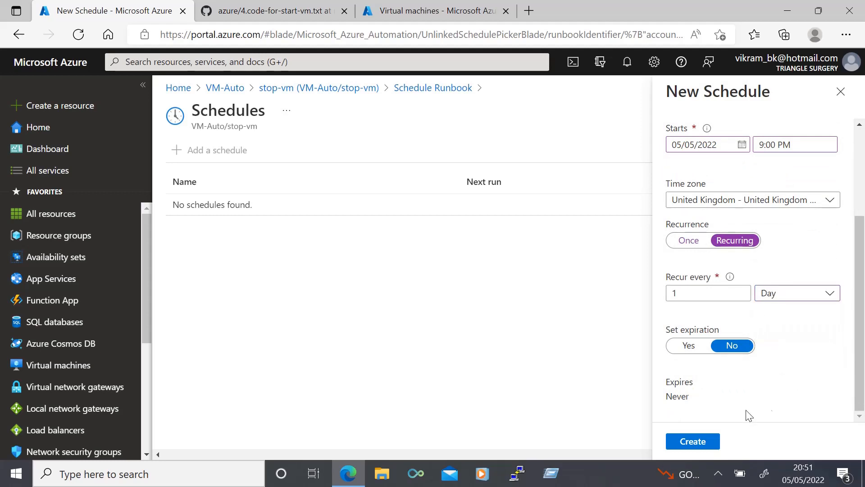
{"action": "left_click", "coordinate": [693, 442]}
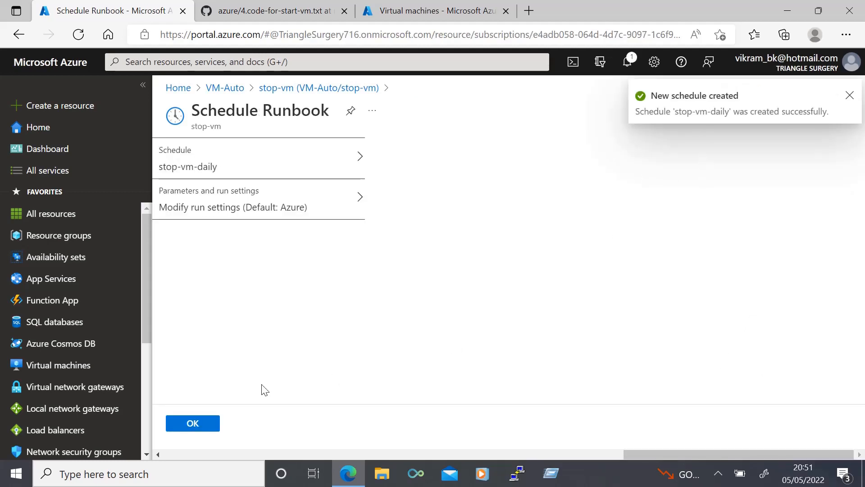
{"action": "left_click", "coordinate": [185, 425]}
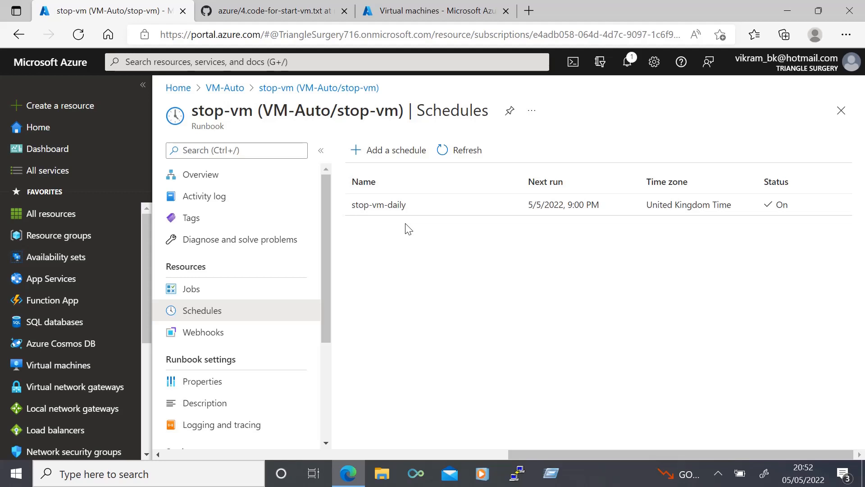
Add a new schedule named start-vm-daily to the start-vm runbook, starting 05/05/2022 at 9:02 PM
{"action": "left_click", "coordinate": [841, 110]}
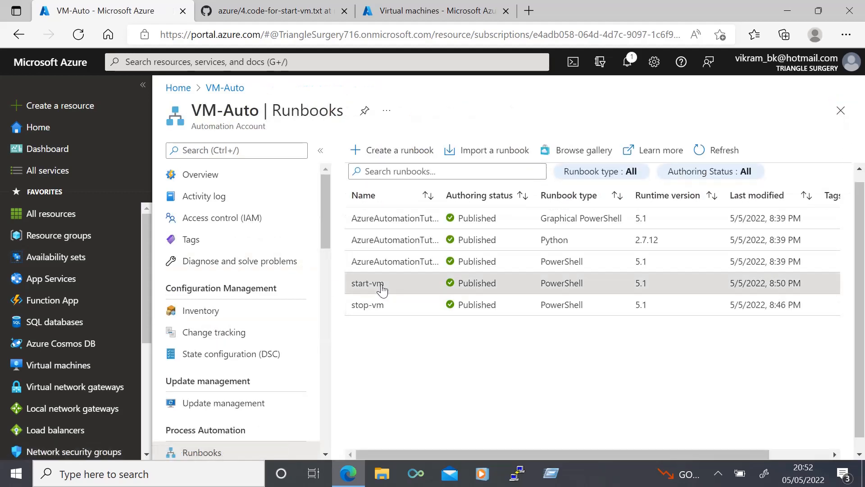
{"action": "left_click", "coordinate": [382, 291]}
{"action": "left_click", "coordinate": [316, 311]}
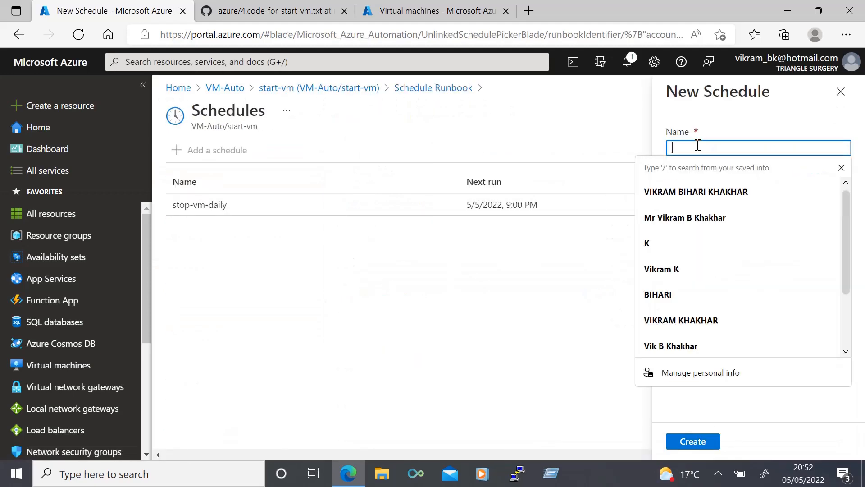
{"action": "type", "text": "start-vm-daily"}
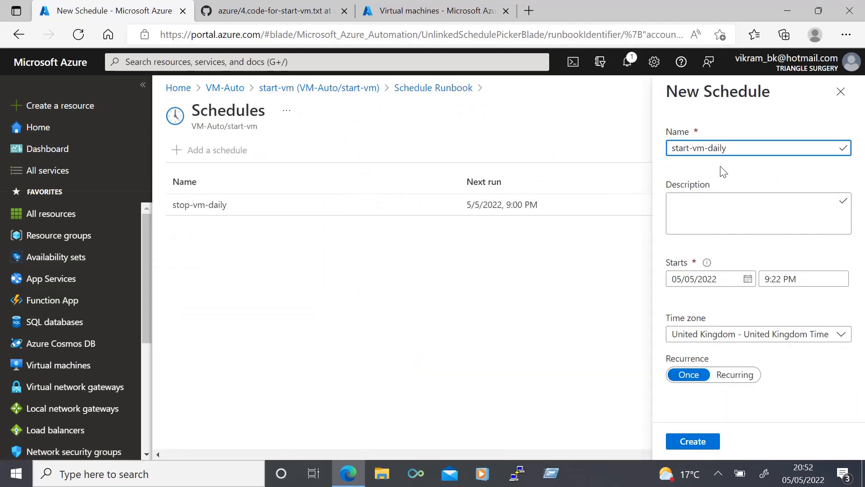
{"action": "left_click", "coordinate": [782, 279]}
{"action": "key", "text": "BackSpace"}
{"action": "key", "text": "BackSpace"}
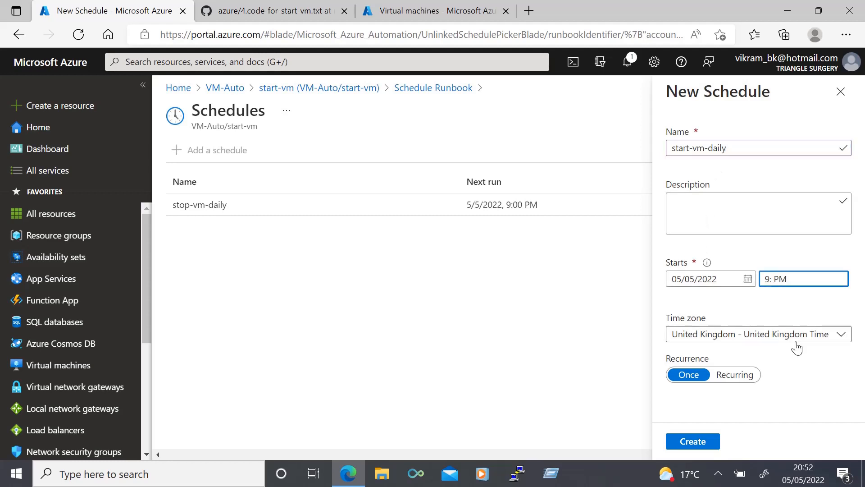
{"action": "type", "text": "02"}
Make the start-vm-daily schedule recur every 1 Day, create it and link it to the runbook
{"action": "left_click", "coordinate": [735, 374]}
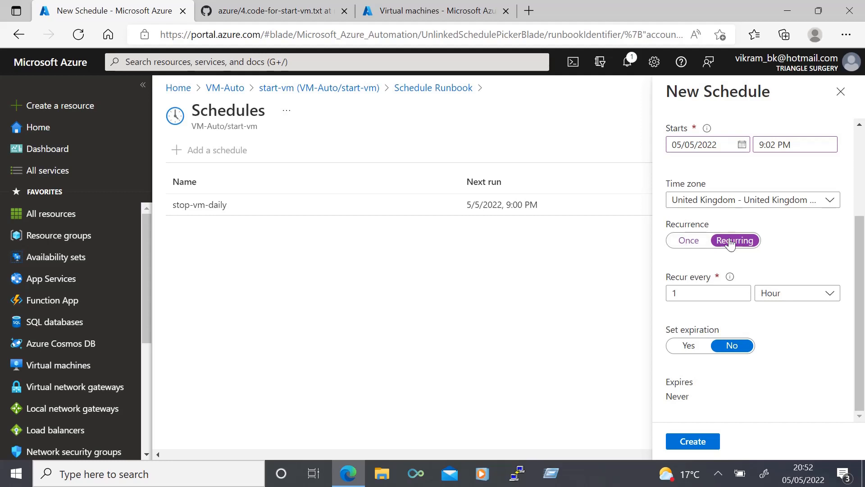
{"action": "left_click", "coordinate": [788, 295]}
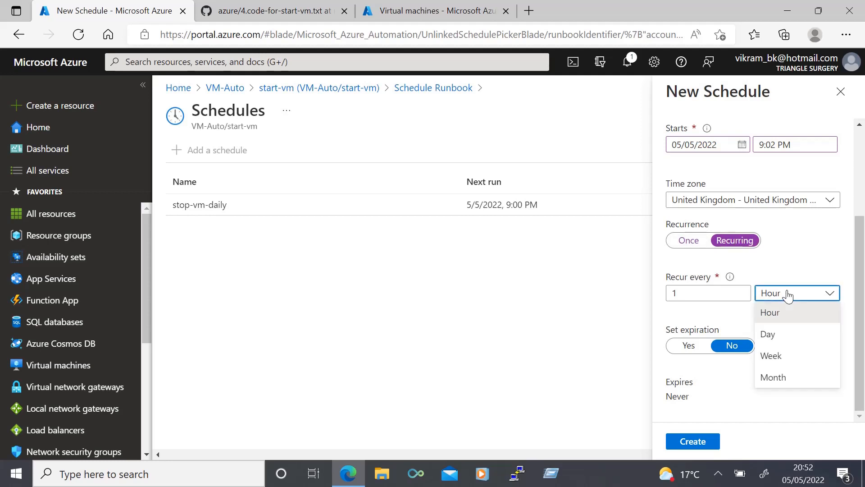
{"action": "left_click", "coordinate": [784, 333]}
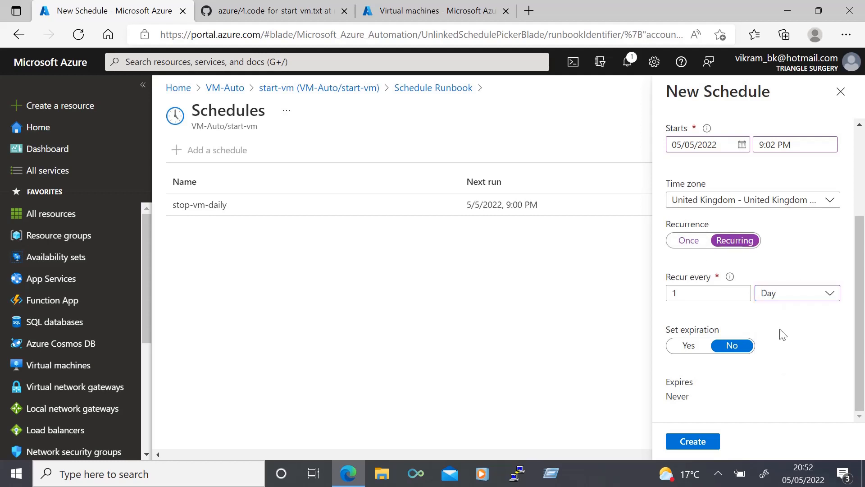
{"action": "left_click", "coordinate": [687, 443]}
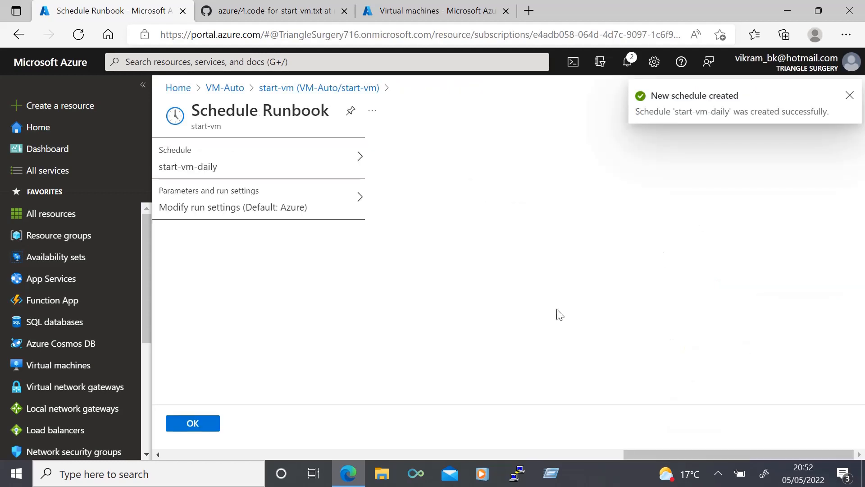
{"action": "left_click", "coordinate": [182, 424]}
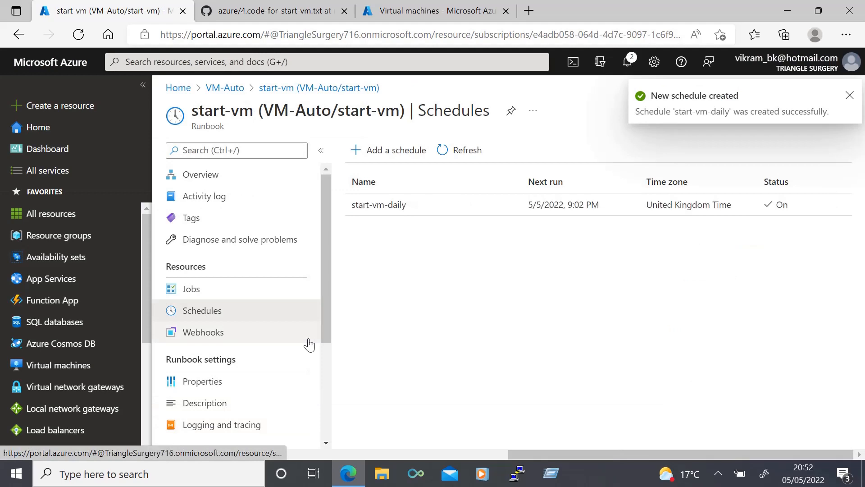
Review the automation account's schedules and refresh the Virtual machines tab to check the Linux VM's status
{"action": "left_click", "coordinate": [206, 344]}
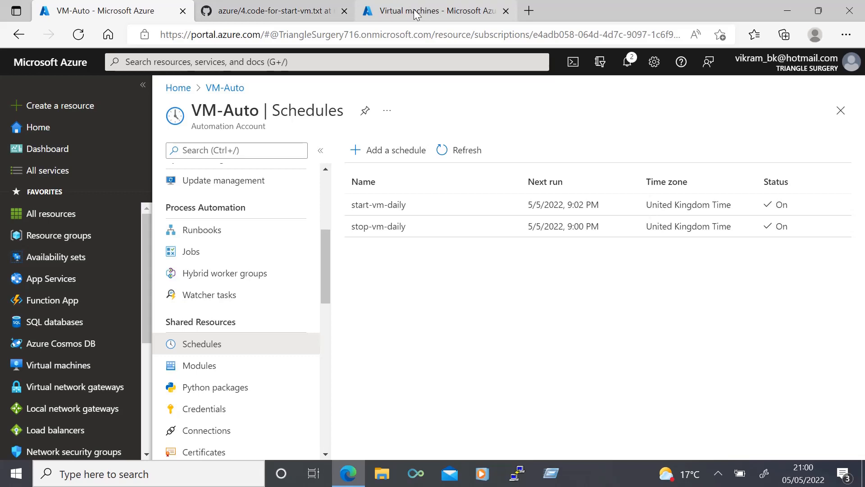
{"action": "left_click", "coordinate": [417, 15]}
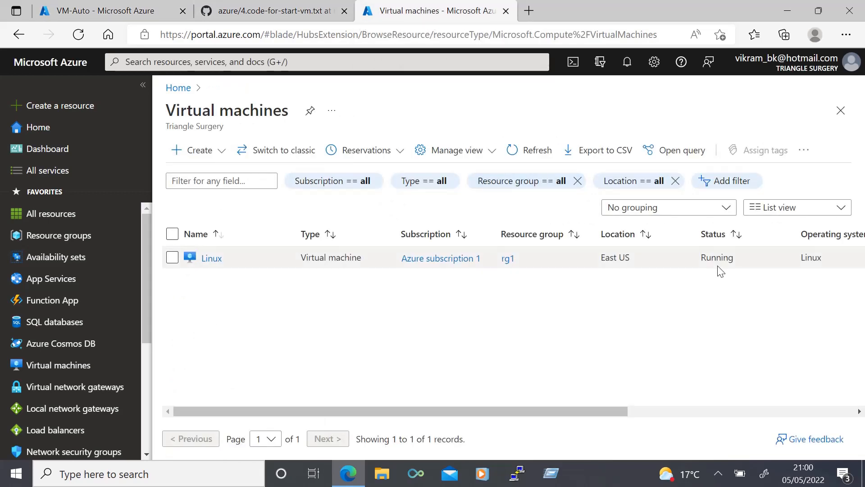
{"action": "left_click", "coordinate": [78, 34]}
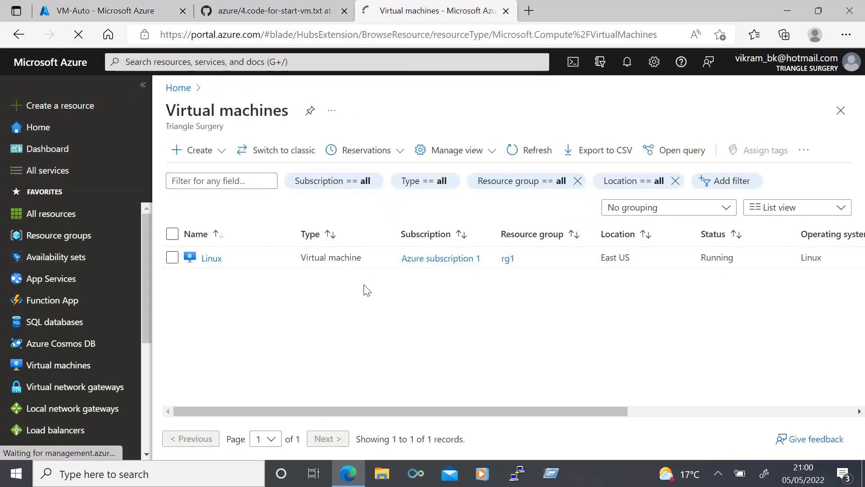